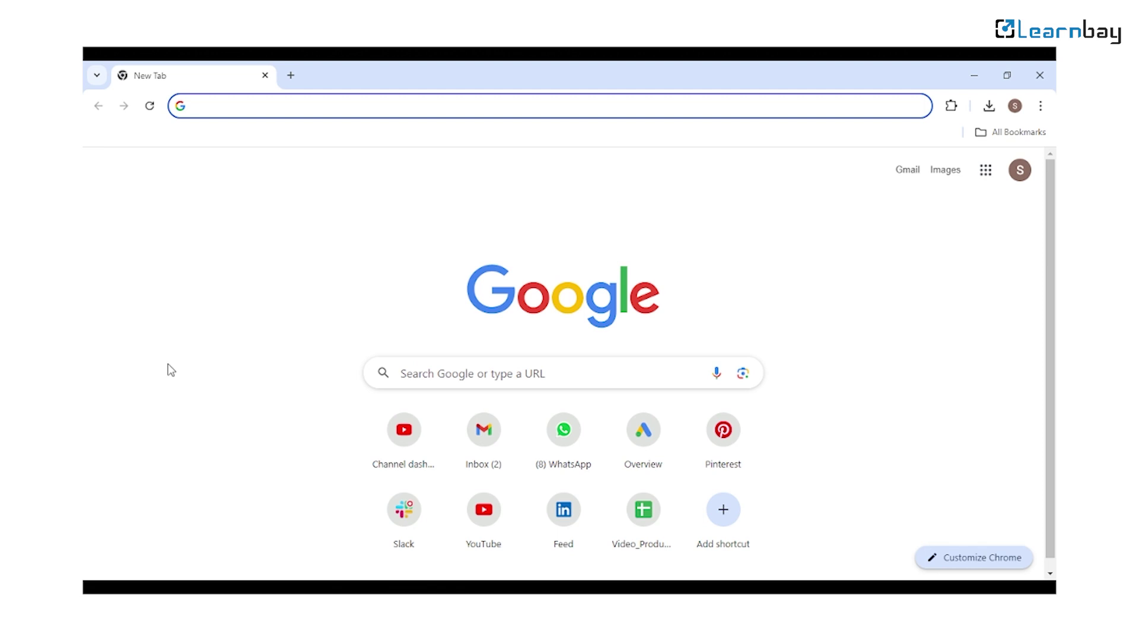
pyautogui.write('midjourney ai')
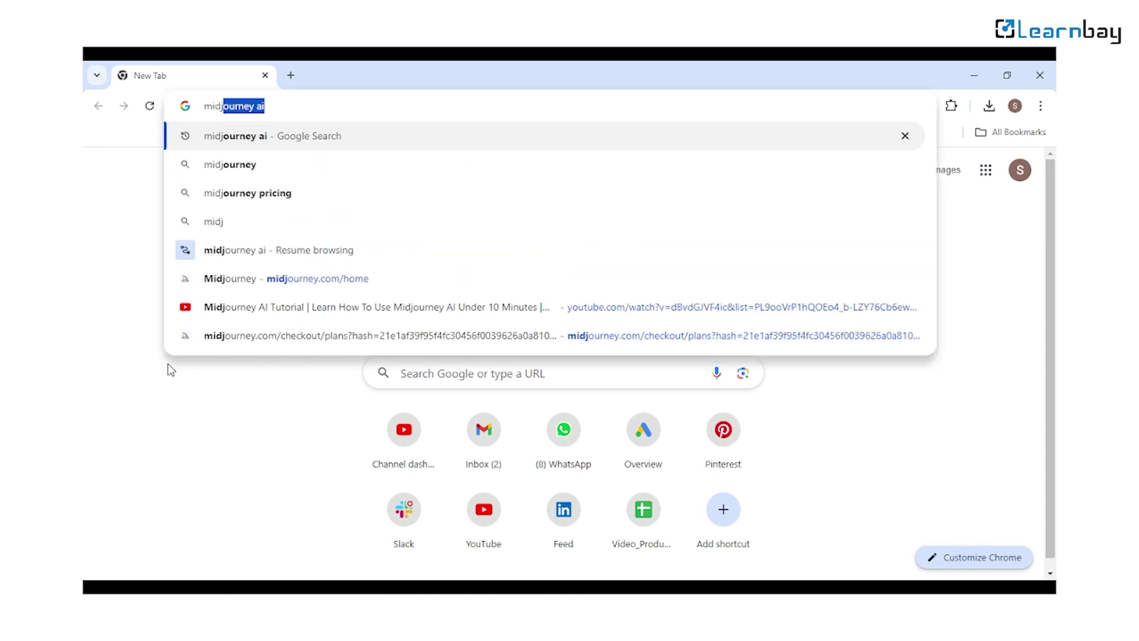
# Search Google for 'midjourney ai' and open the official Midjourney website
pyautogui.press('Return')
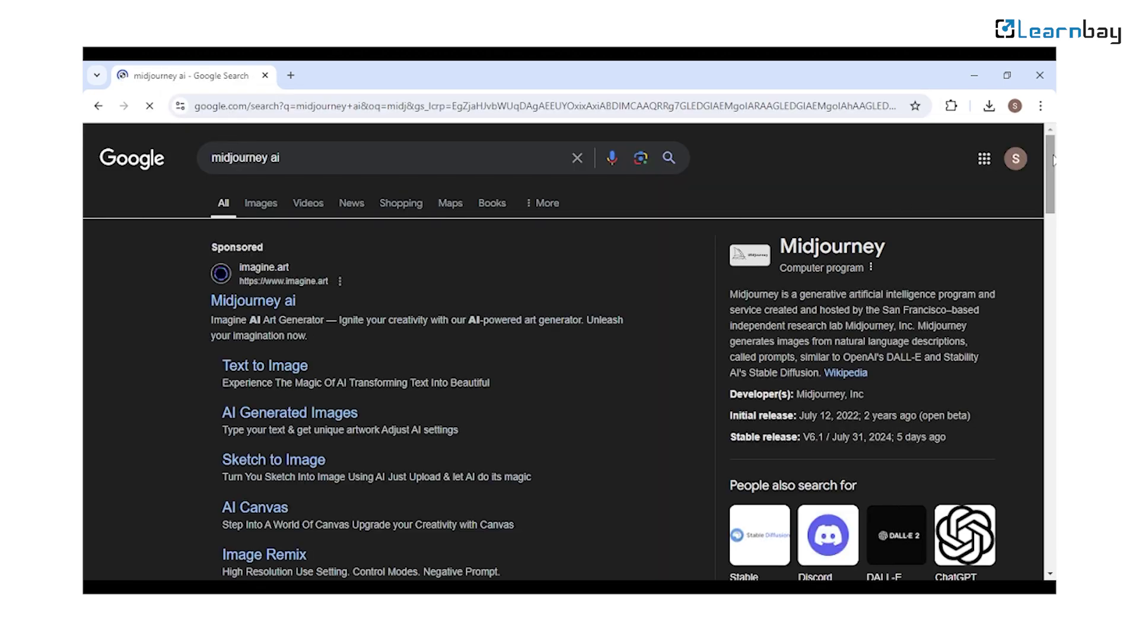
pyautogui.moveTo(1053, 161); pyautogui.dragTo(1054, 199)
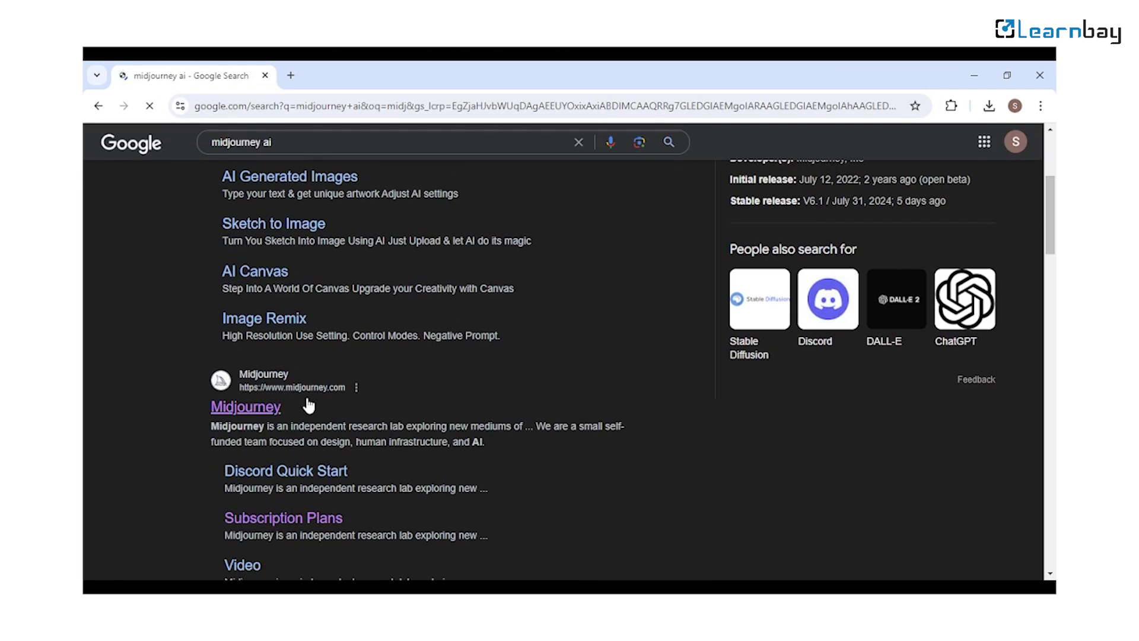
pyautogui.click(246, 407)
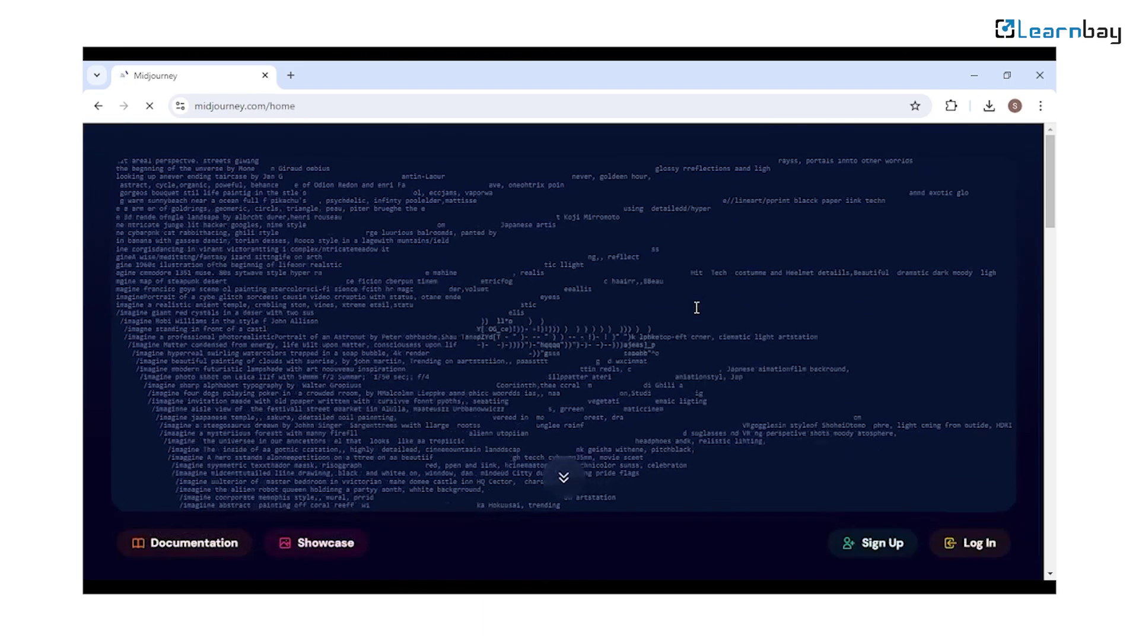
# Sign up for a Midjourney account and accept the Midjourney Discord server invite
pyautogui.click(875, 544)
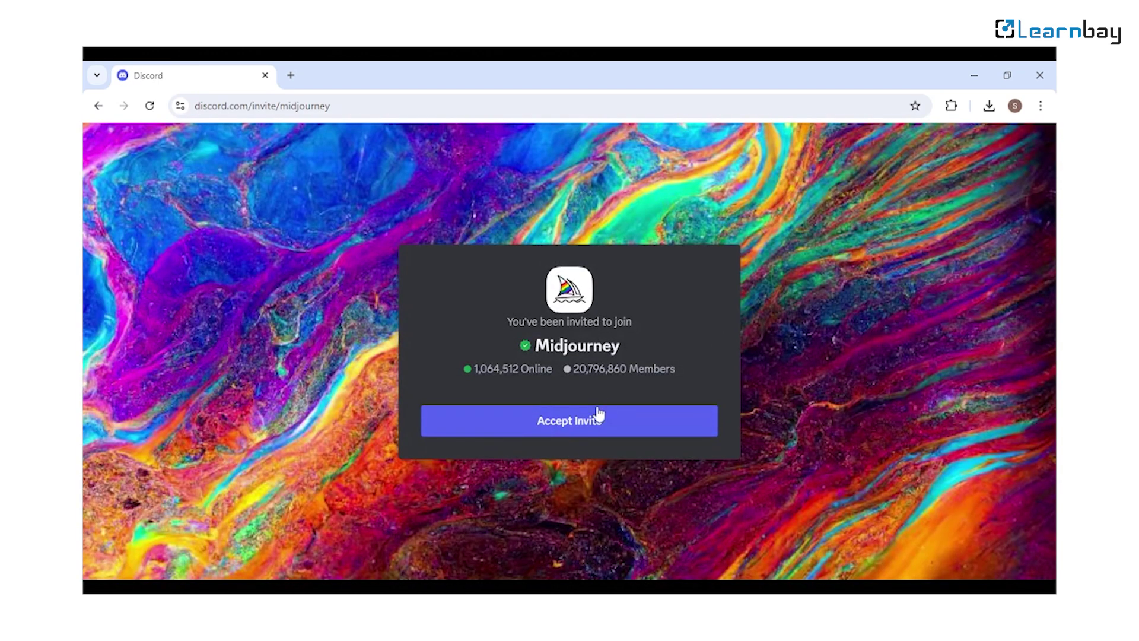
pyautogui.click(595, 419)
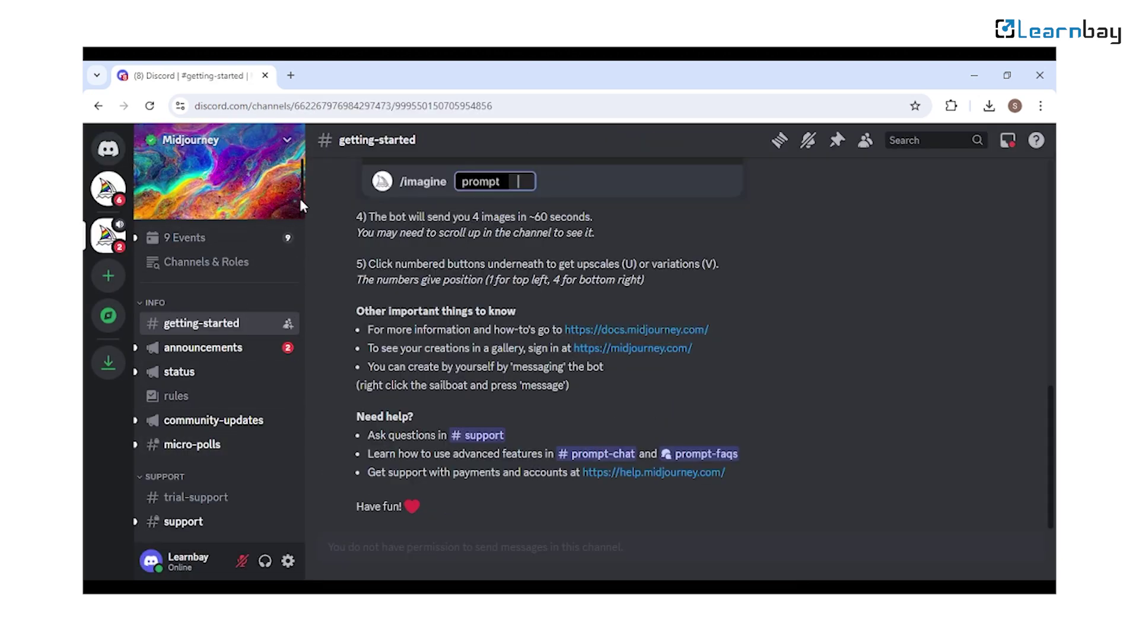
pyautogui.moveTo(299, 189); pyautogui.dragTo(302, 222)
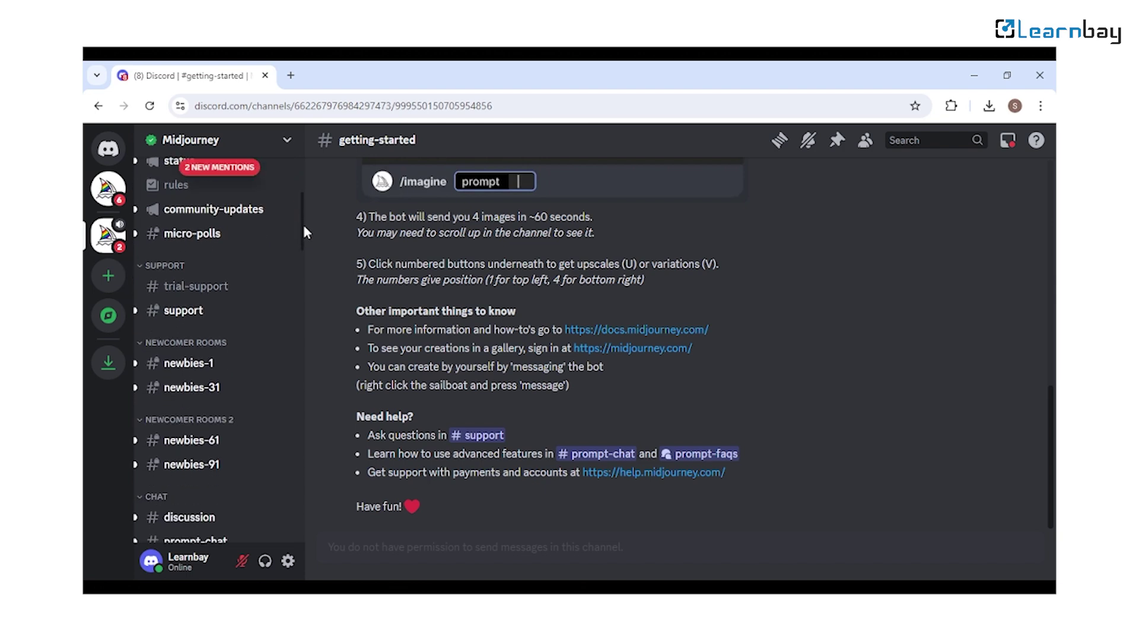
# Go to the #newbies-1 channel in the Midjourney Discord server
pyautogui.click(188, 362)
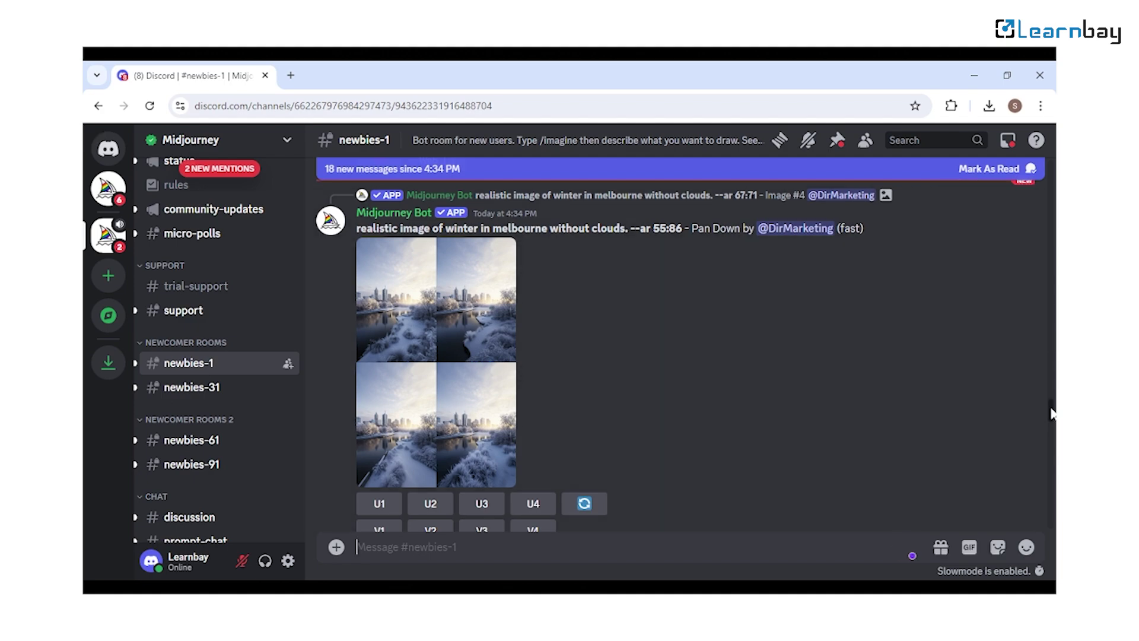
pyautogui.moveTo(1053, 416); pyautogui.dragTo(1053, 488)
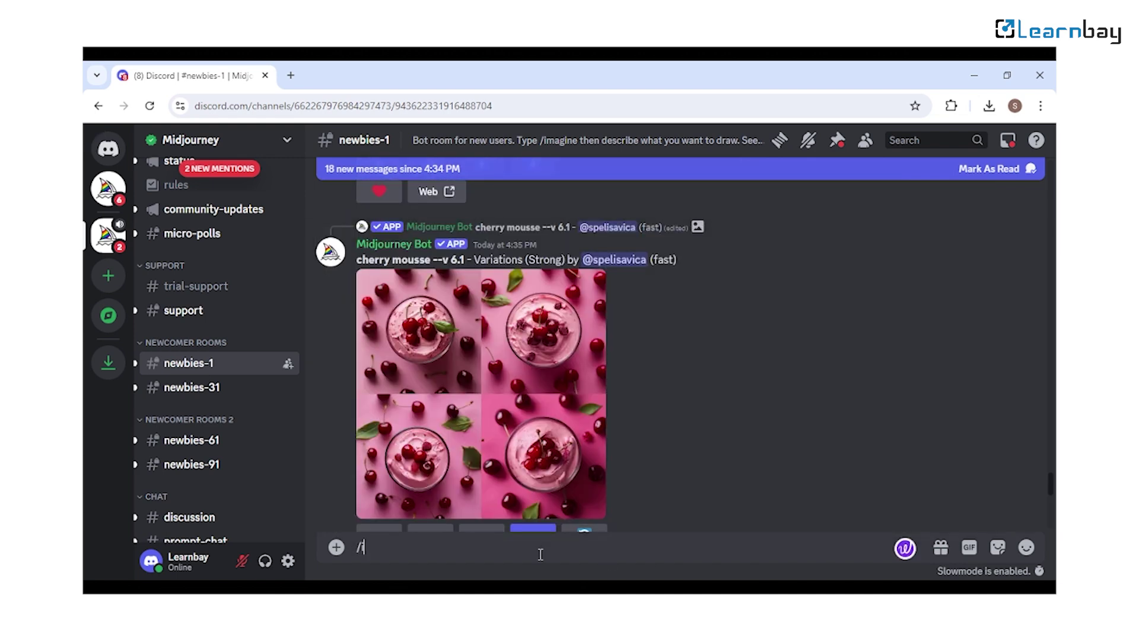
pyautogui.write('/imagine')
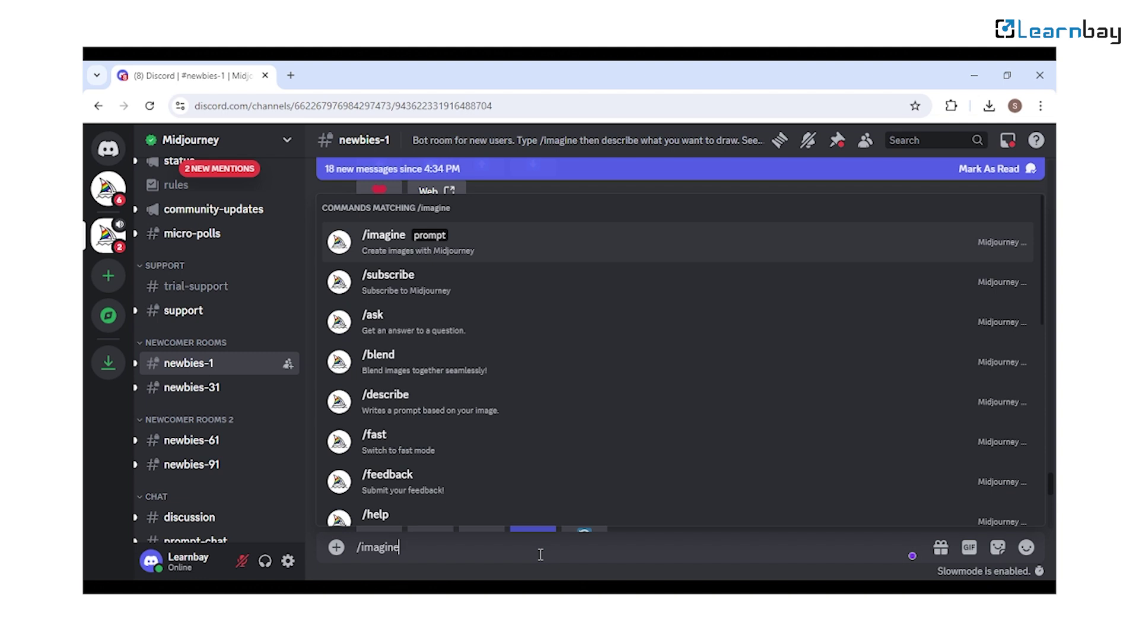
# Submit an /imagine prompt for a dragon soaring over a futuristic cityscape
pyautogui.press('Return')
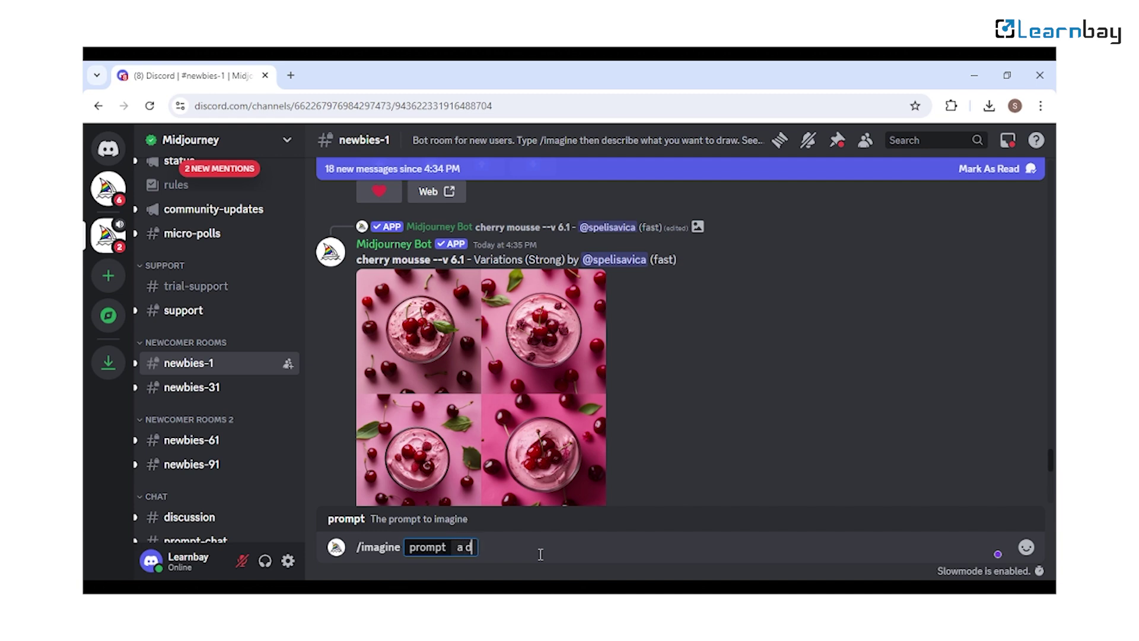
pyautogui.write('soaring over a futuristic citysca')
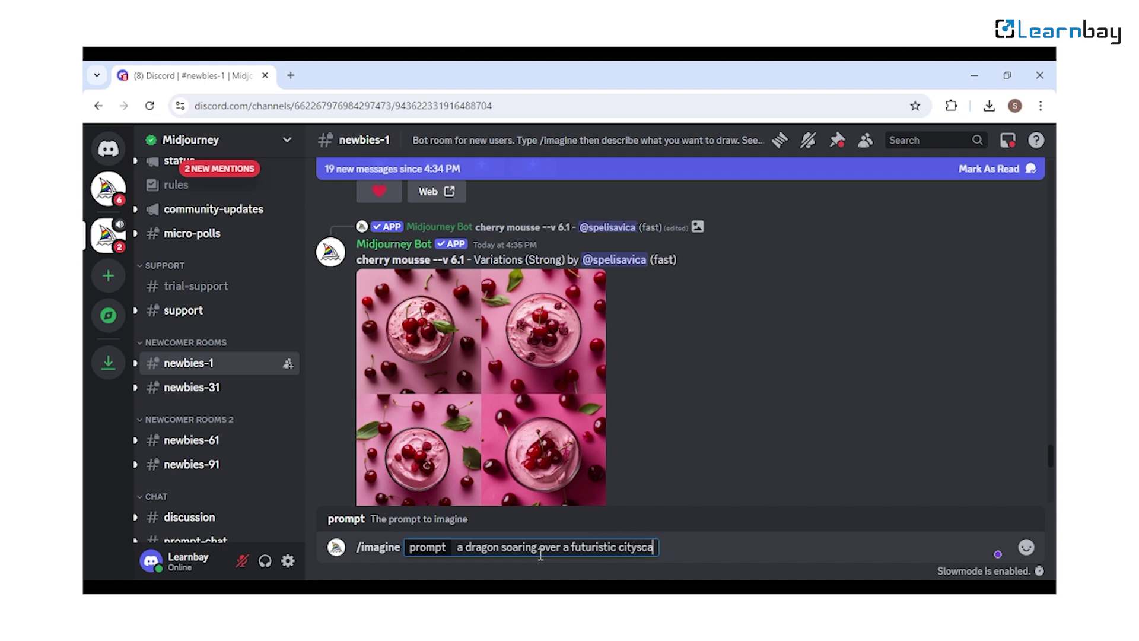
pyautogui.press('Return')
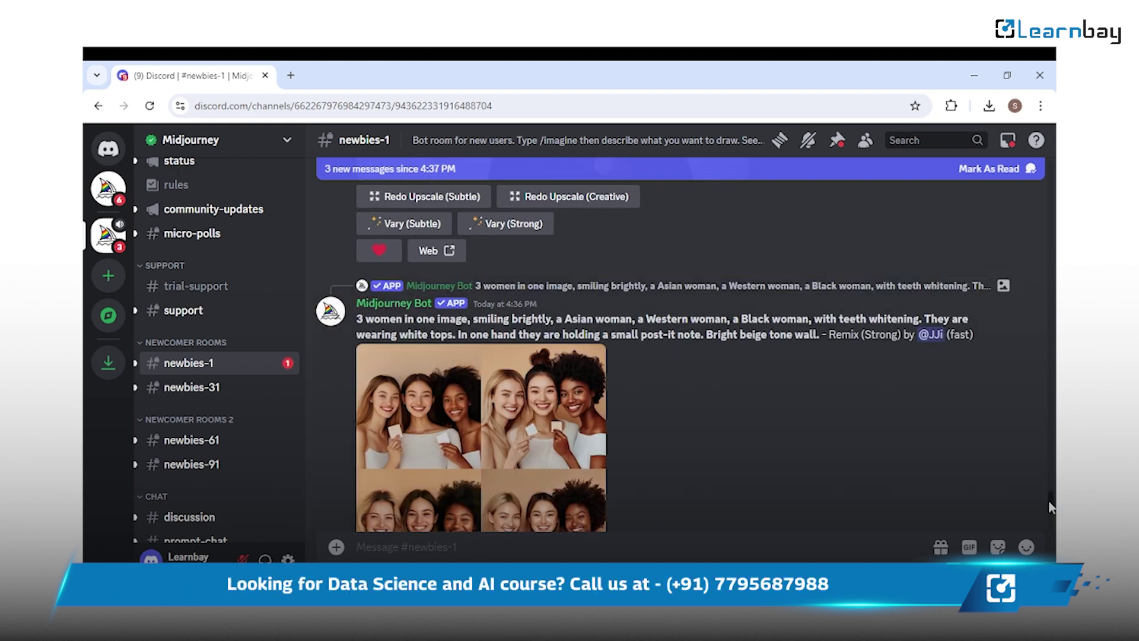
pyautogui.moveTo(1050, 507); pyautogui.dragTo(1052, 509)
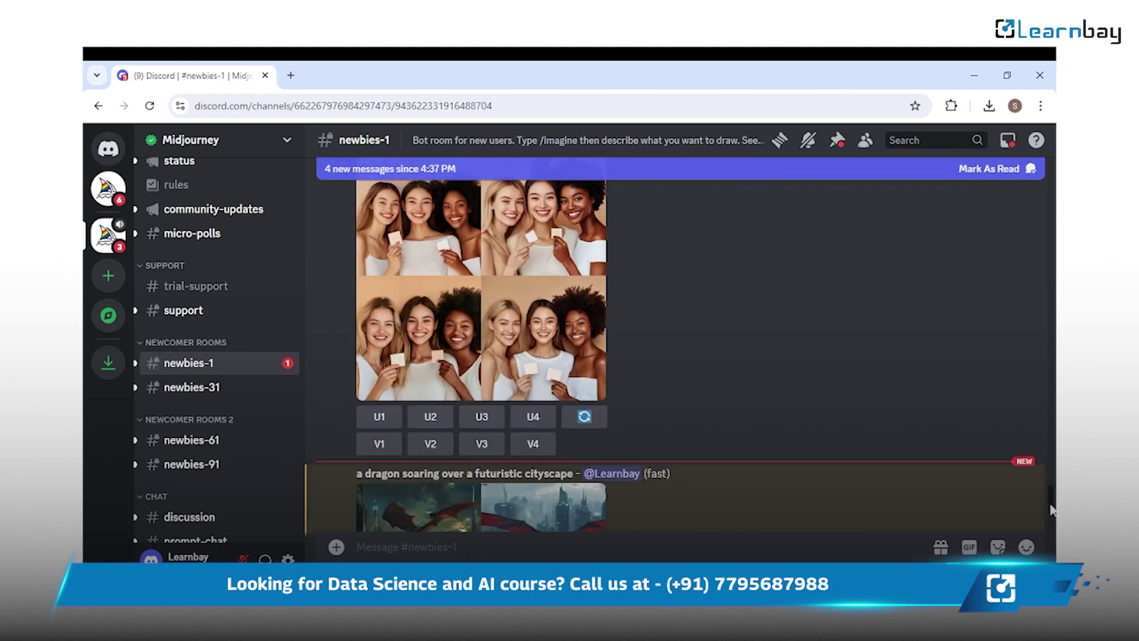
pyautogui.scroll(-5, 677, 356)
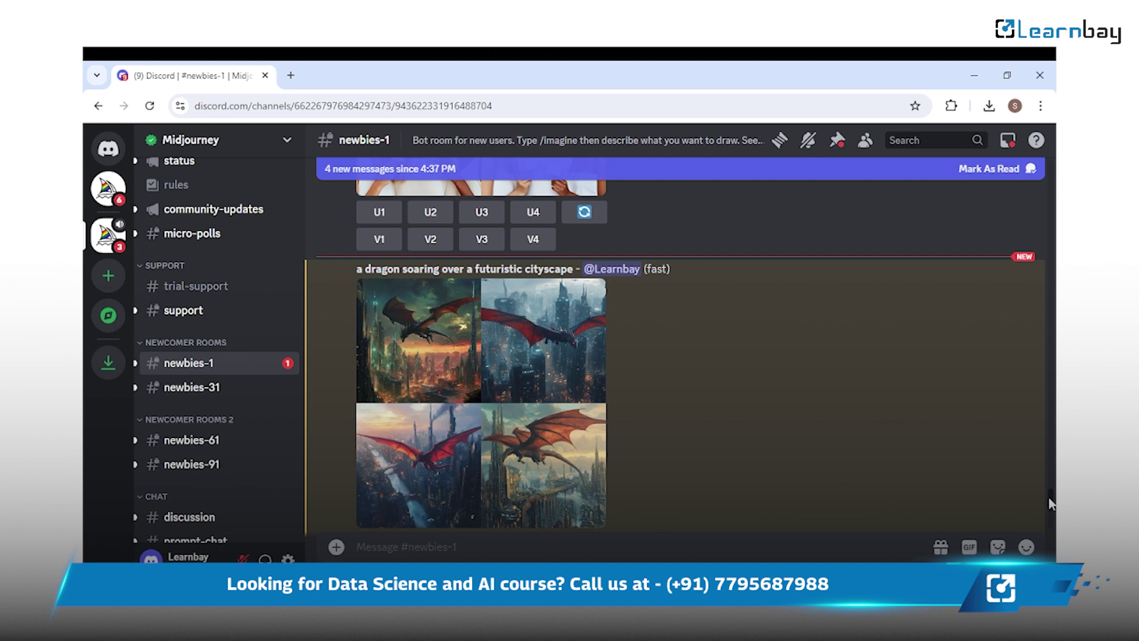
pyautogui.scroll(-4, 1051, 504)
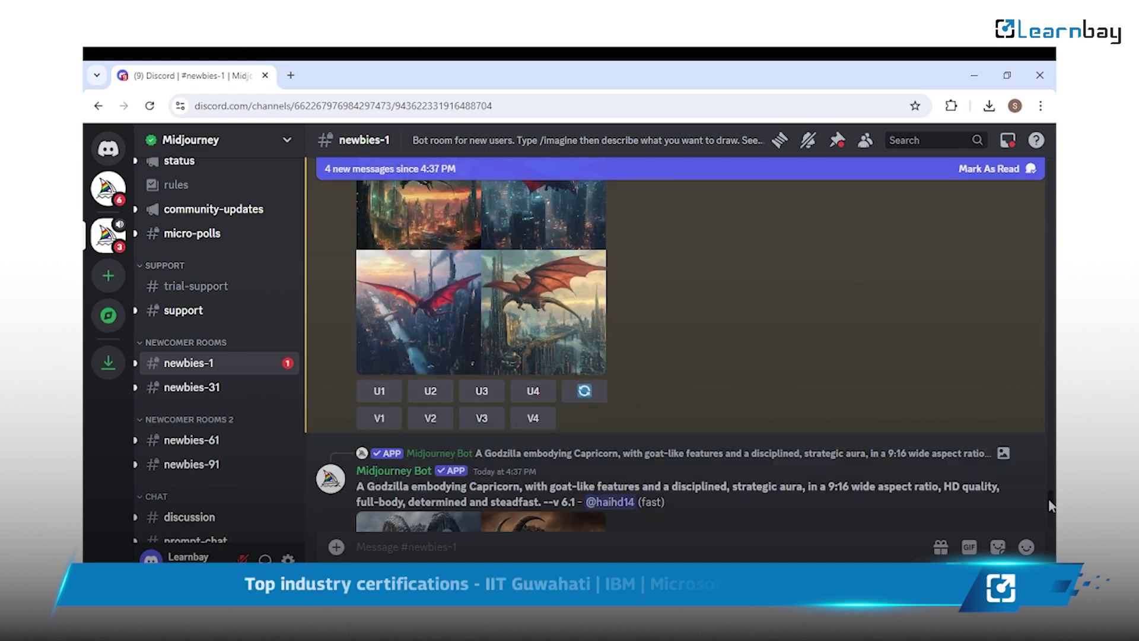
# Upscale the second dragon image with U2 and enlarge the upscaled result
pyautogui.click(430, 394)
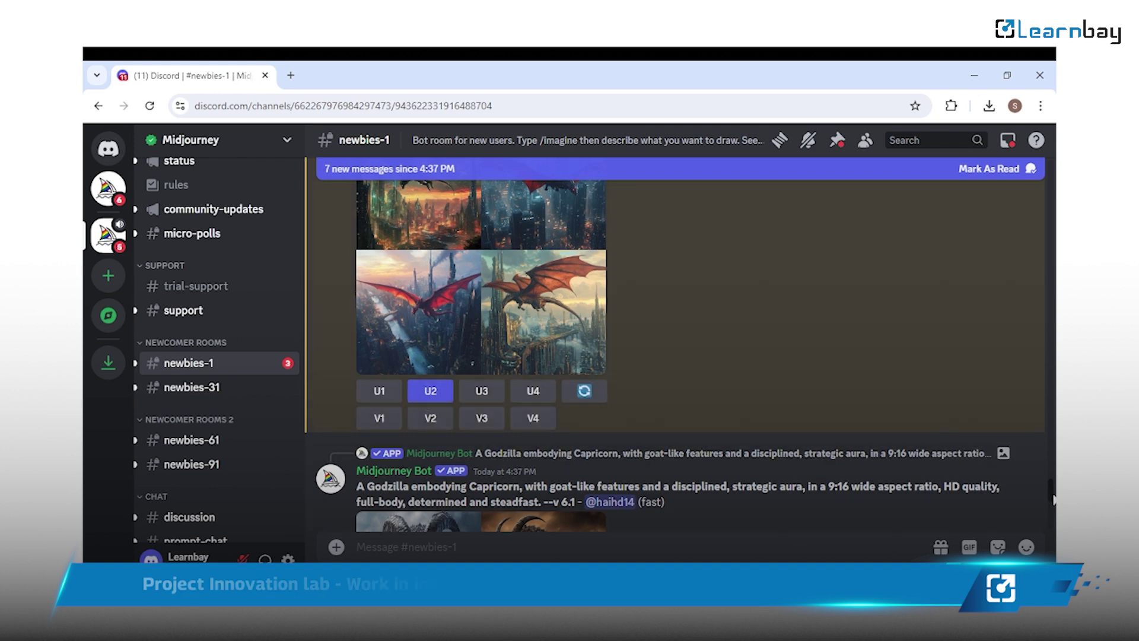
pyautogui.scroll(-5, 1051, 492)
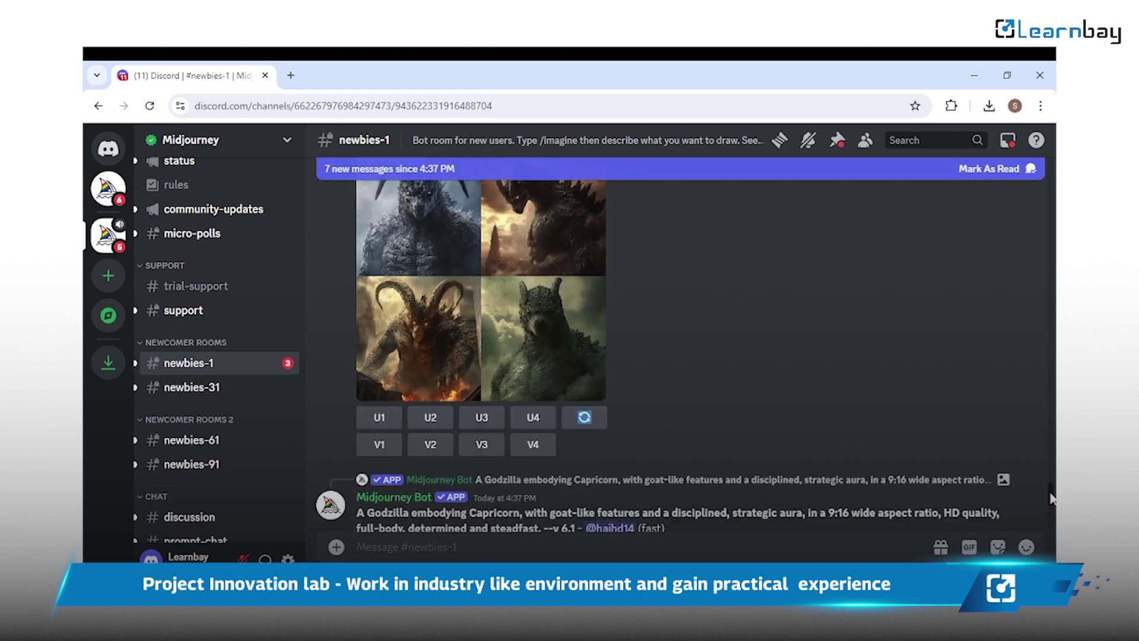
pyautogui.scroll(3, 1051, 492)
pyautogui.scroll(-1, 1051, 502)
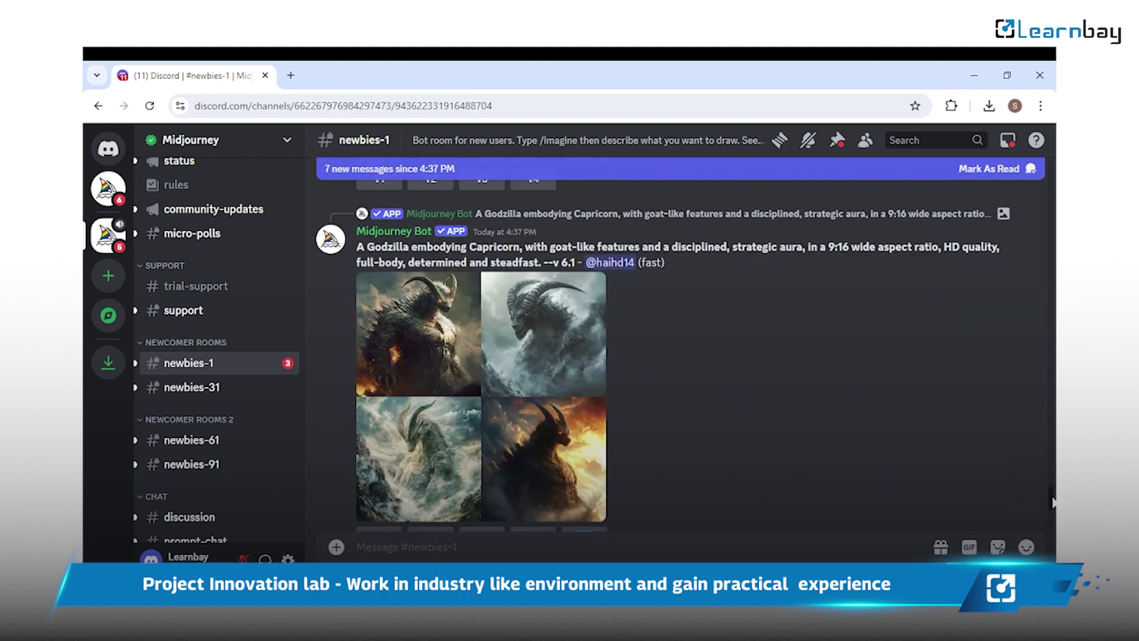
pyautogui.scroll(-3, 1051, 502)
pyautogui.scroll(-2, 1051, 501)
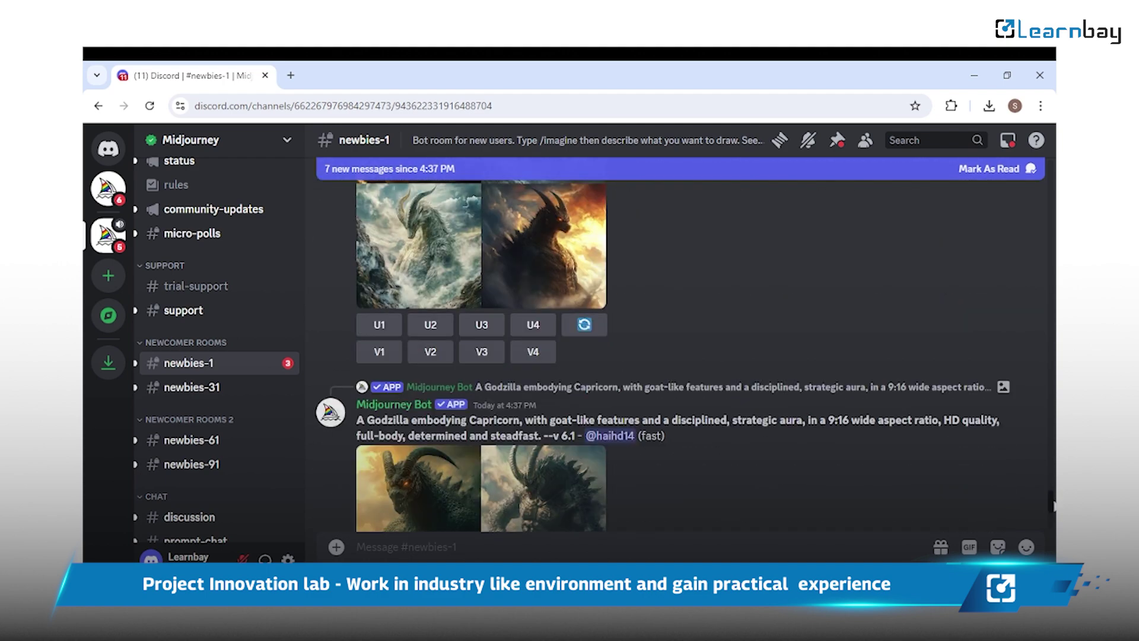
pyautogui.scroll(5, 1051, 500)
pyautogui.scroll(-4, 1052, 502)
pyautogui.scroll(-2, 1051, 501)
pyautogui.scroll(-3, 1051, 502)
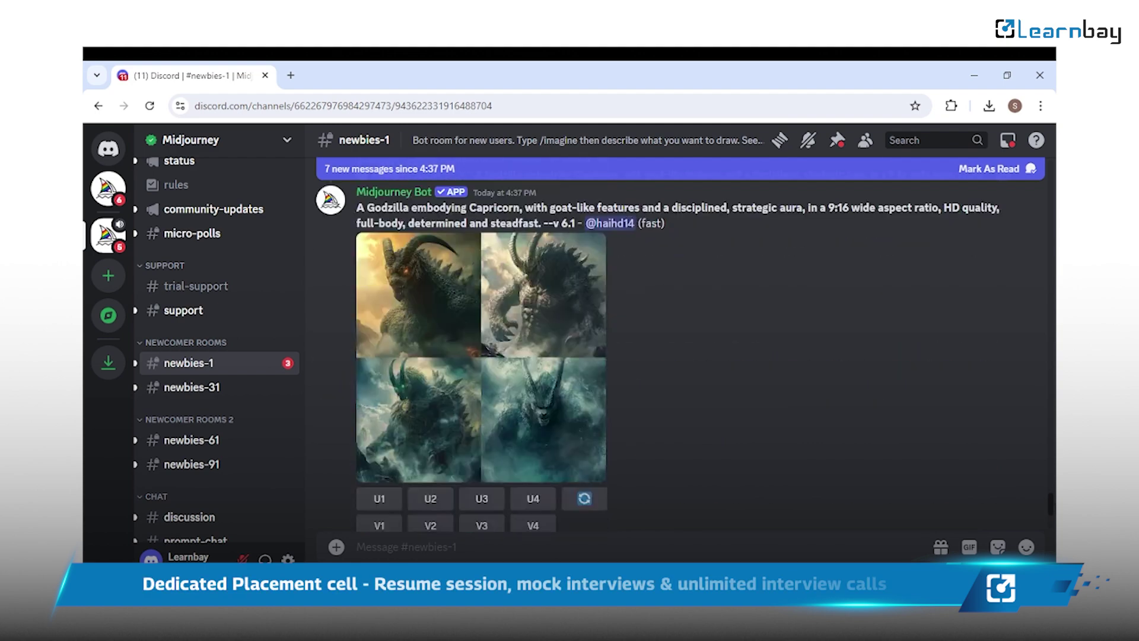
pyautogui.scroll(-5, 1050, 500)
pyautogui.scroll(-5, 1052, 501)
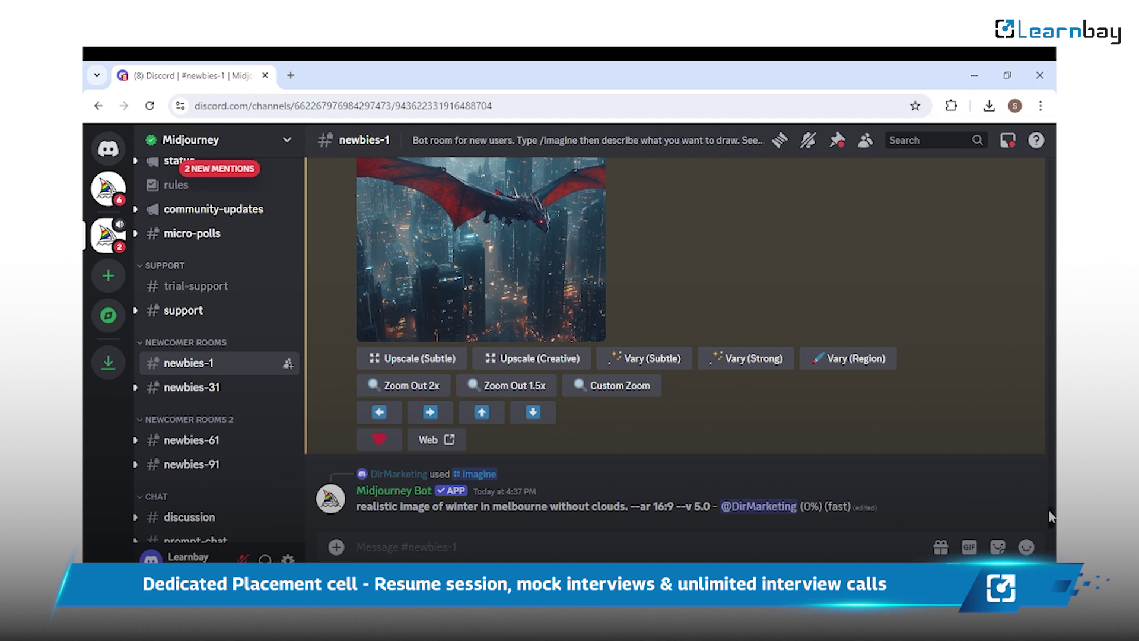
pyautogui.scroll(1, 1050, 517)
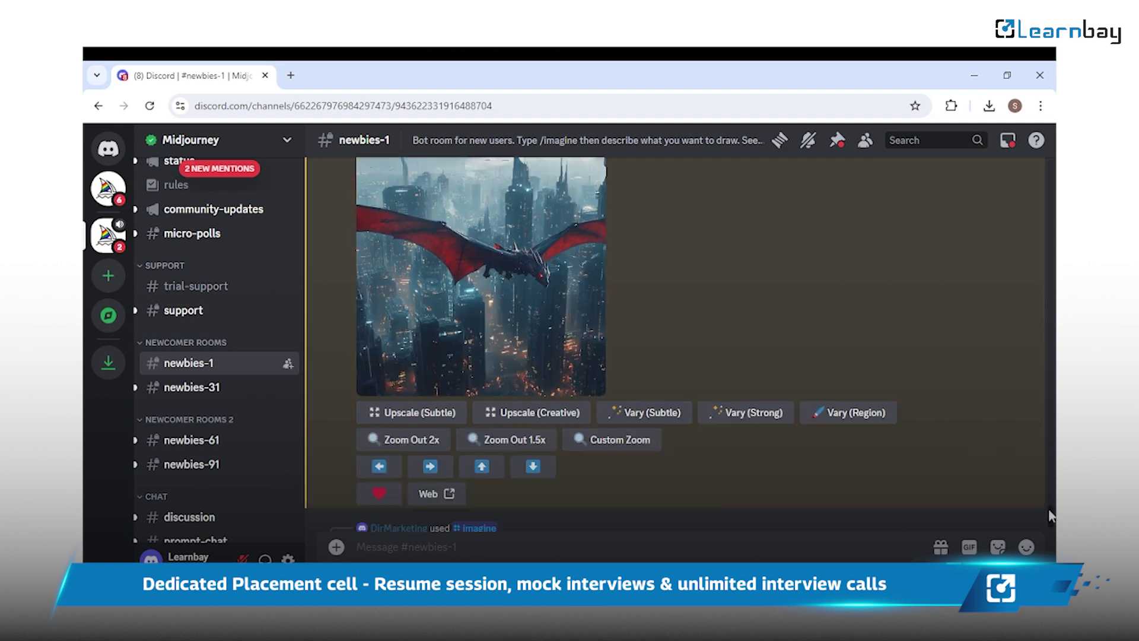
pyautogui.click(437, 320)
# View the upscaled dragon full-size in a new Chrome tab, then return to Discord
pyautogui.click(461, 516)
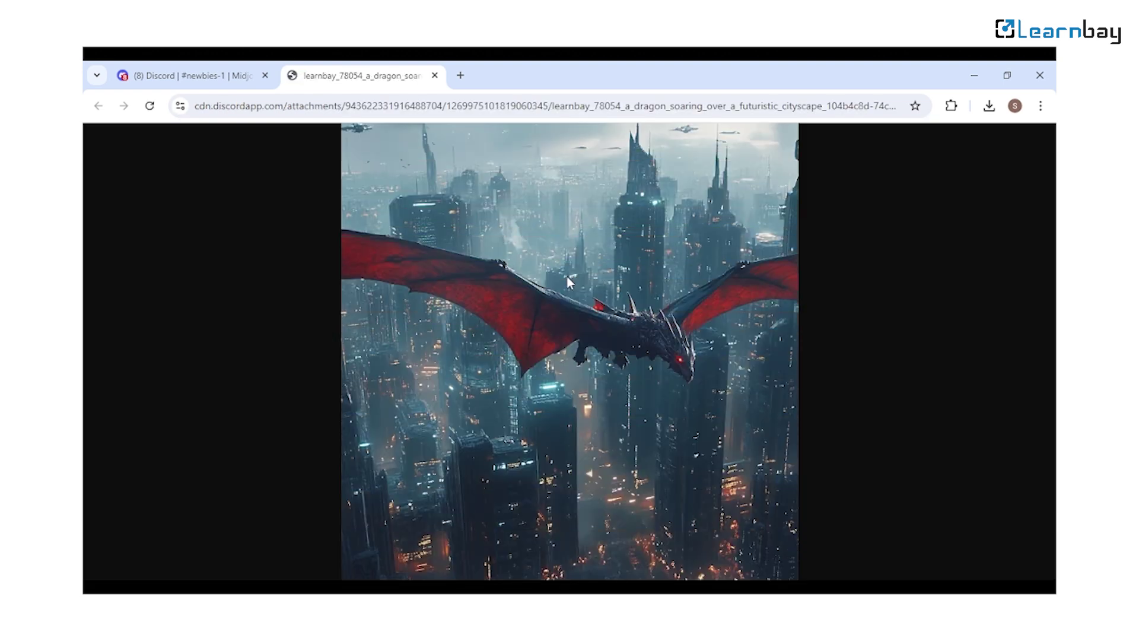
pyautogui.click(192, 75)
pyautogui.click(433, 558)
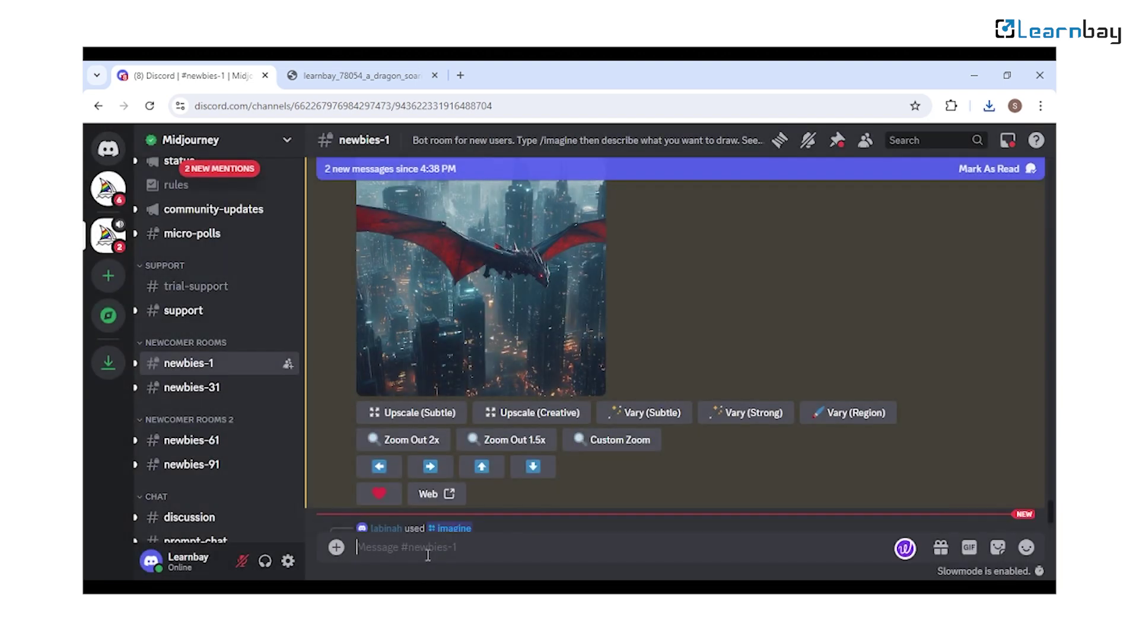
pyautogui.write('/')
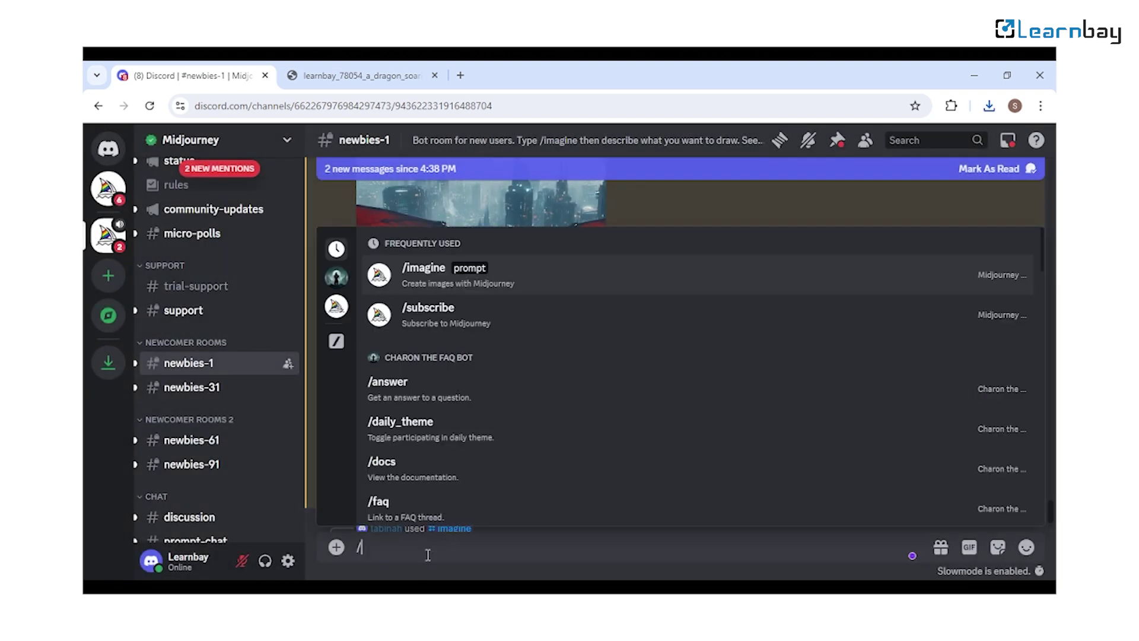
pyautogui.write('subscribe')
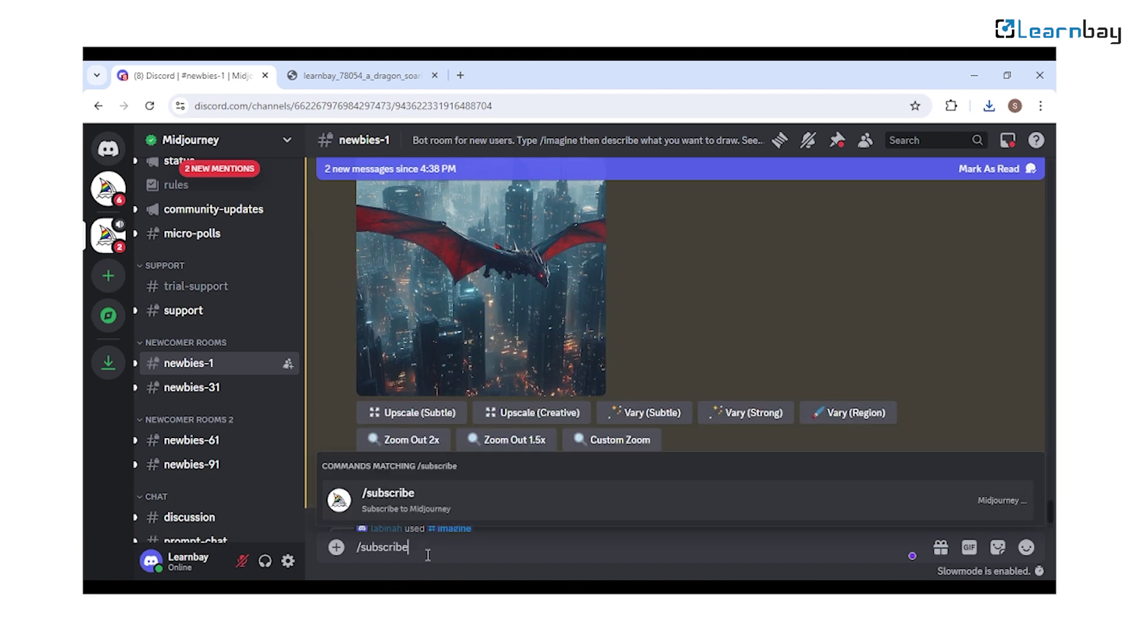
# Send the /subscribe command to the Midjourney bot for the subscription link
pyautogui.press('Return')
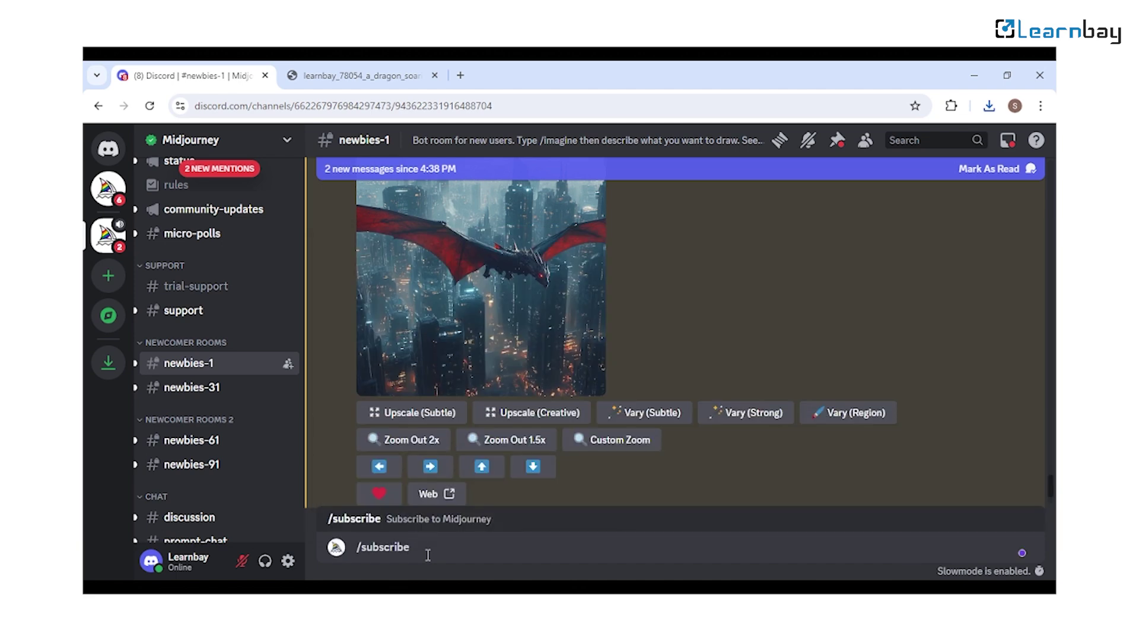
pyautogui.press('Return')
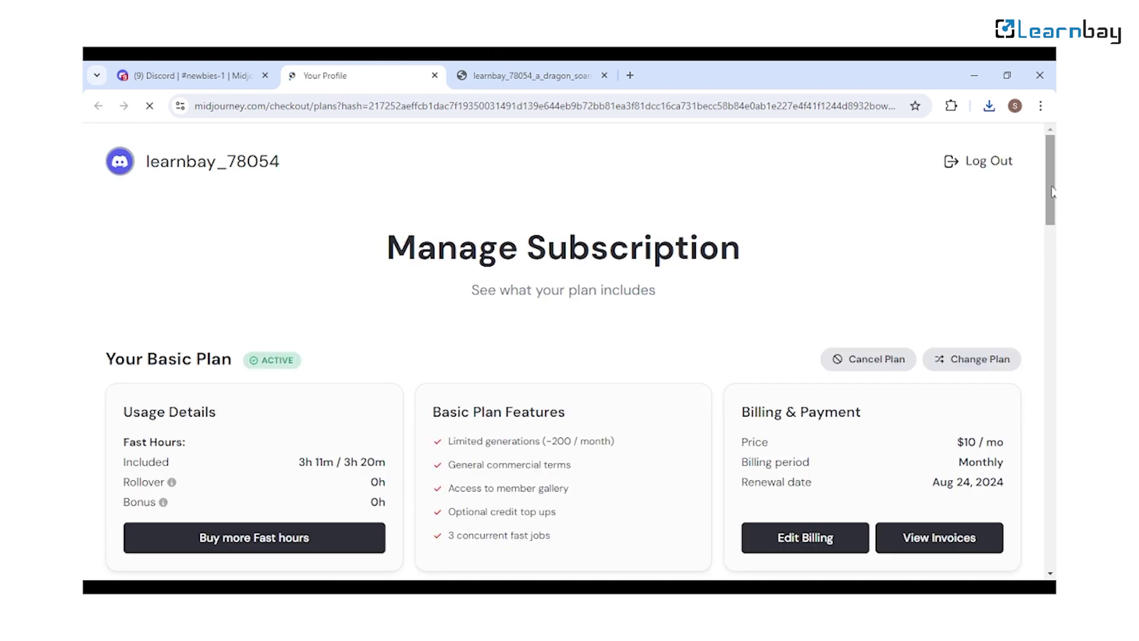
pyautogui.moveTo(1053, 190); pyautogui.dragTo(1052, 287)
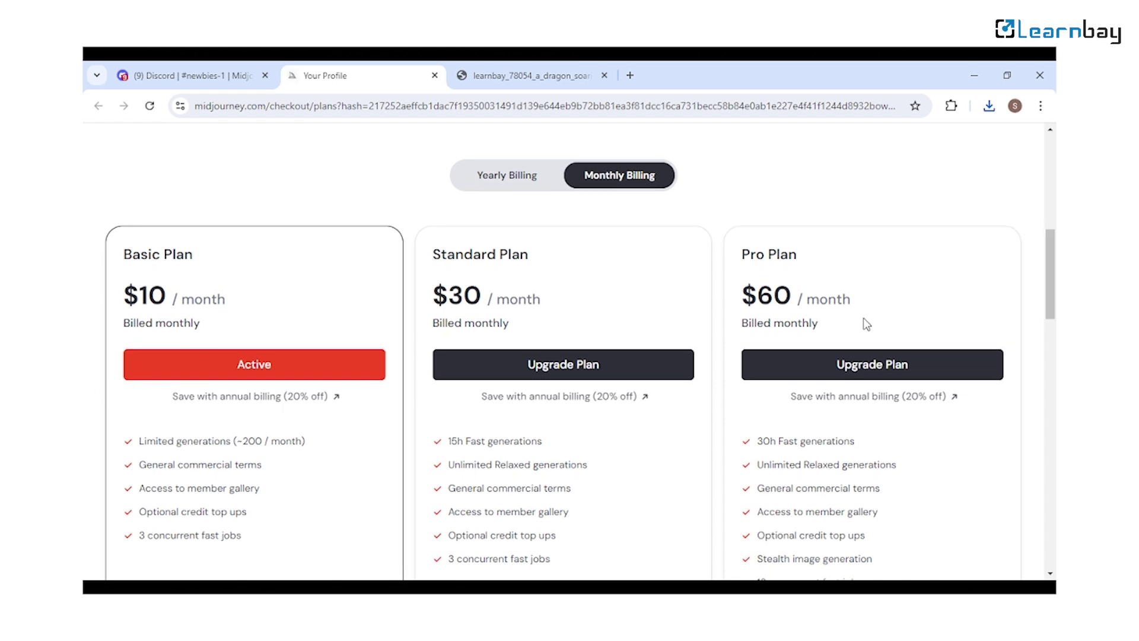
pyautogui.moveTo(1052, 302); pyautogui.dragTo(1052, 283)
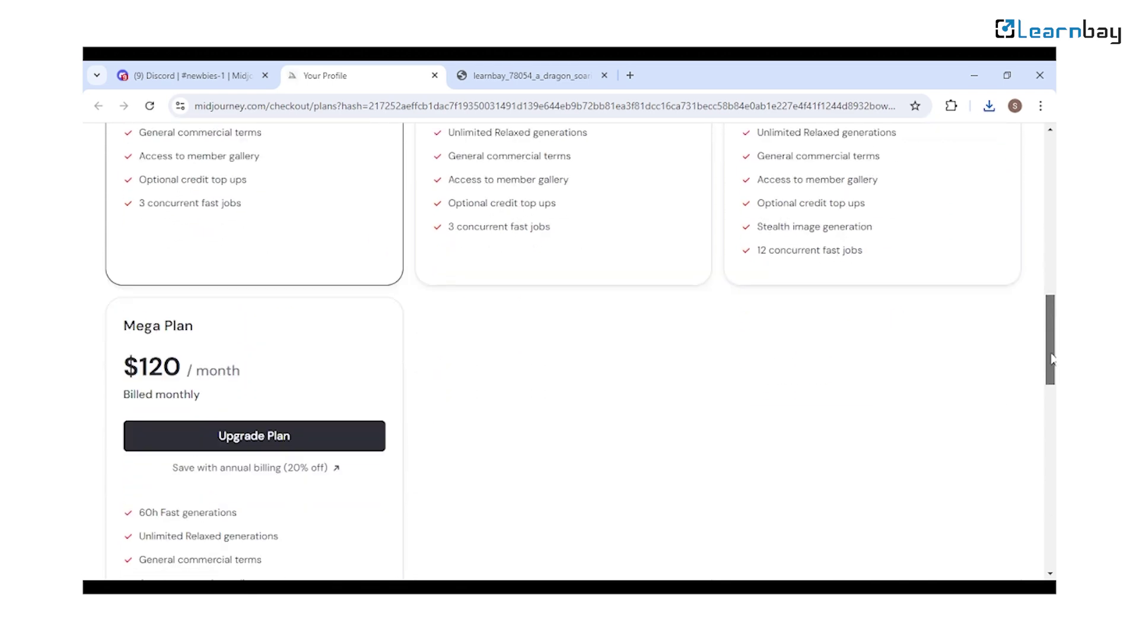